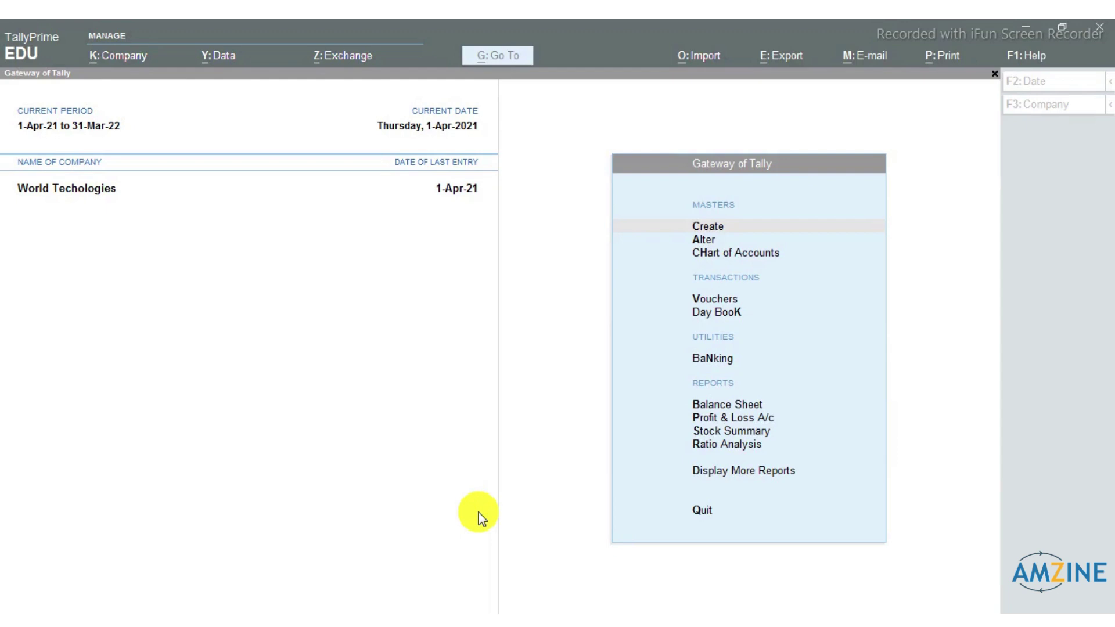
Start a new accounting voucher and change its voucher type to Credit Note
left_click(708, 305)
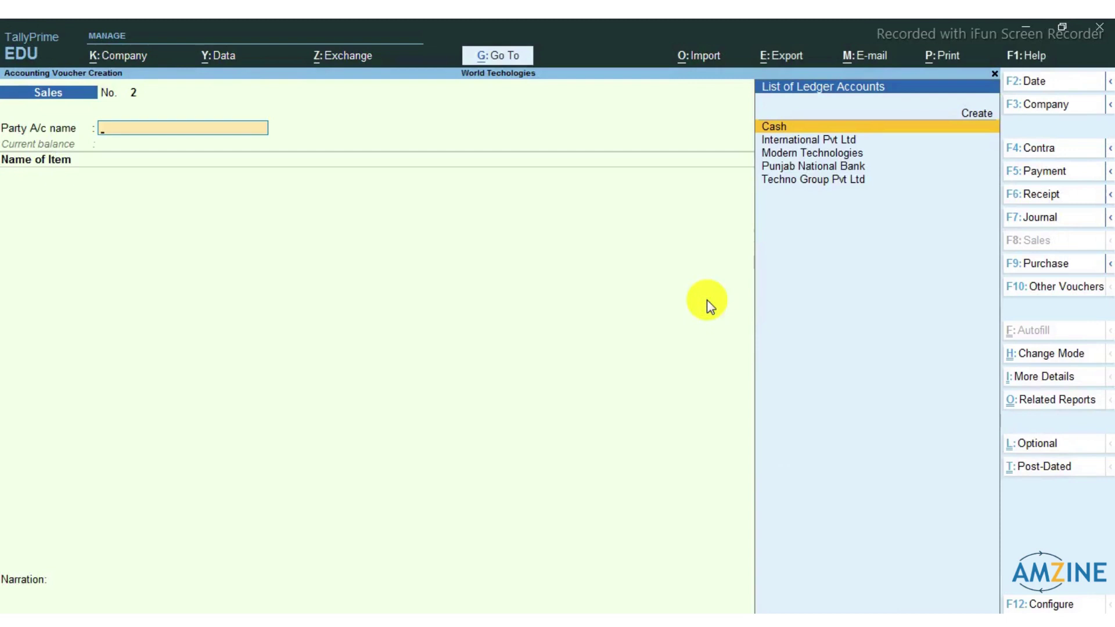
left_click(1057, 289)
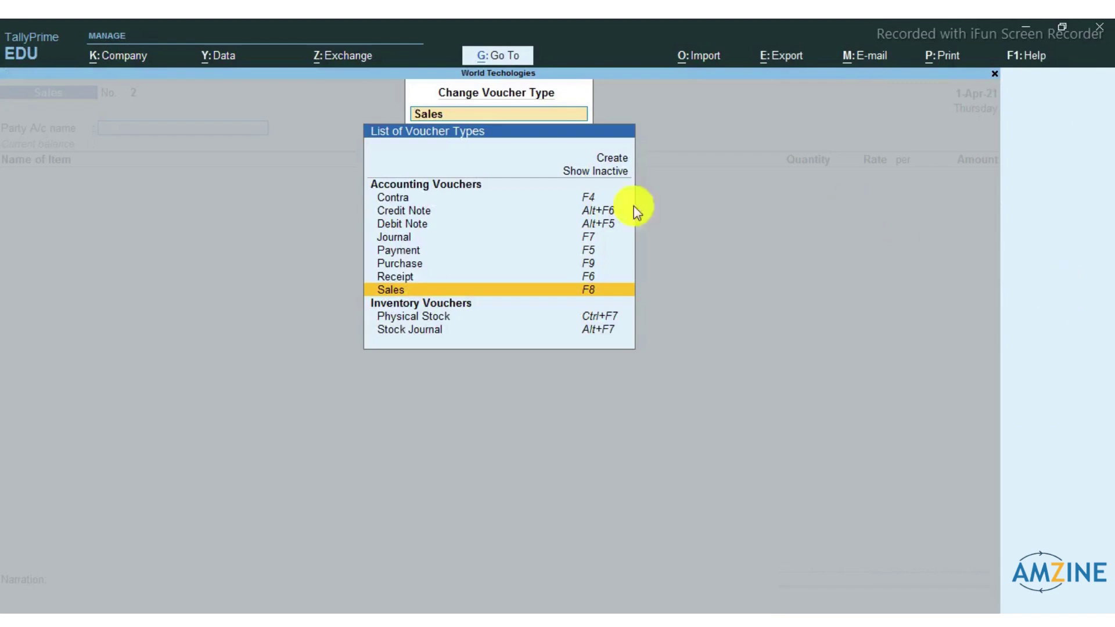
left_click(589, 214)
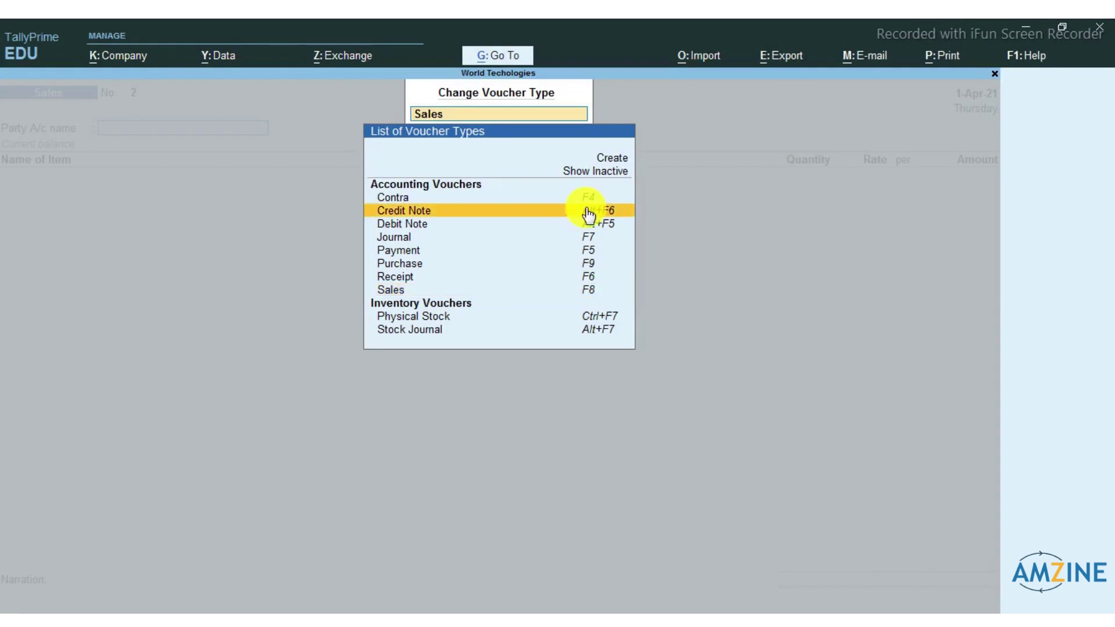
left_click(600, 225)
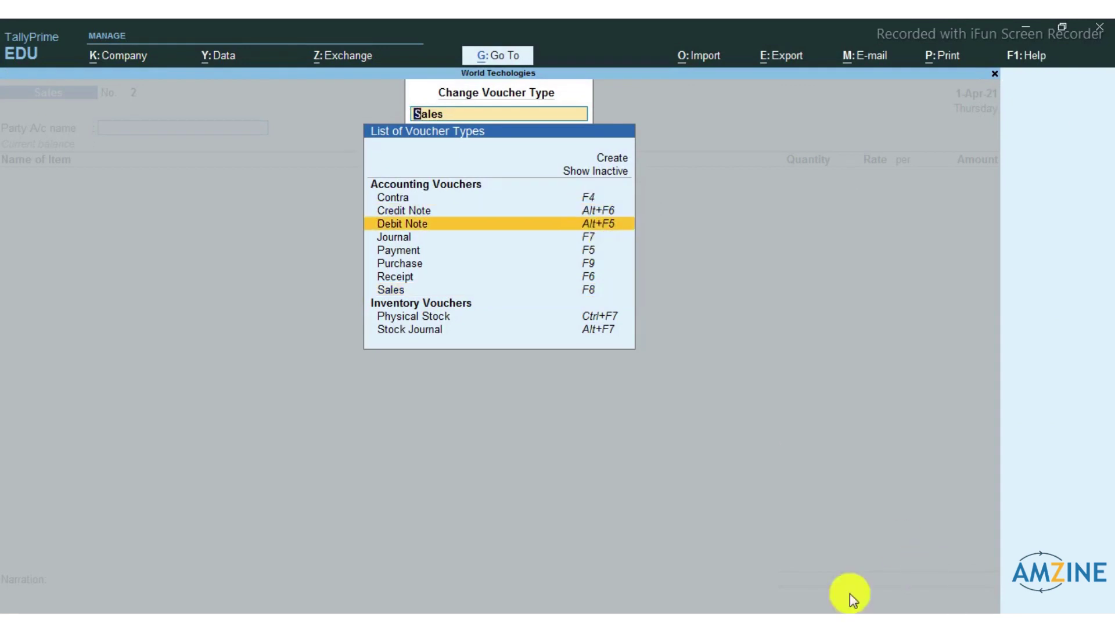
left_click(891, 604)
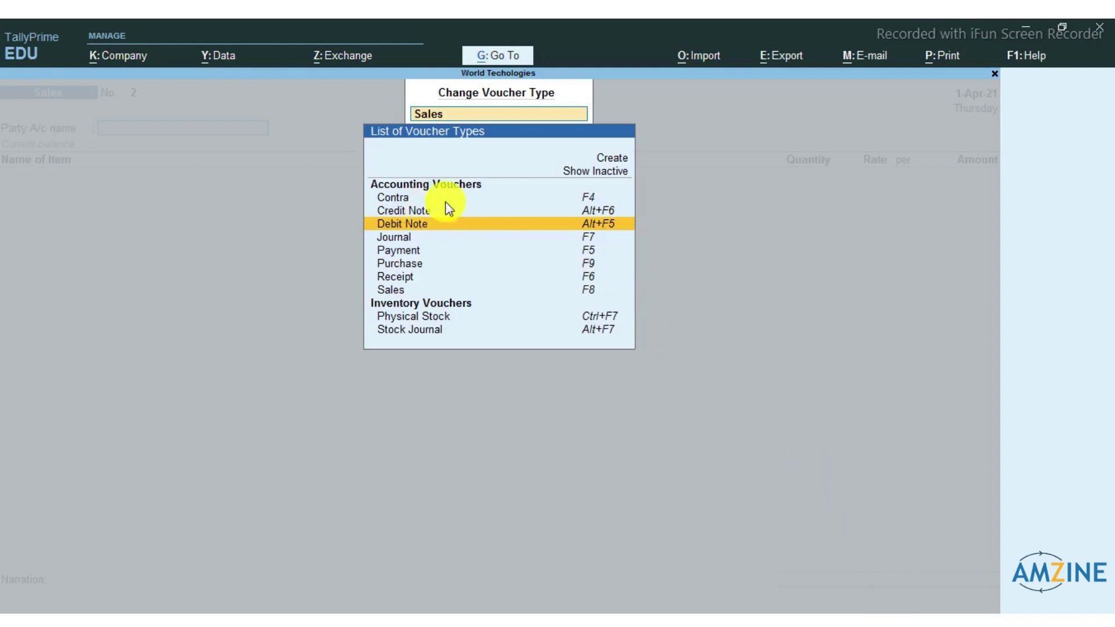
left_click(569, 212)
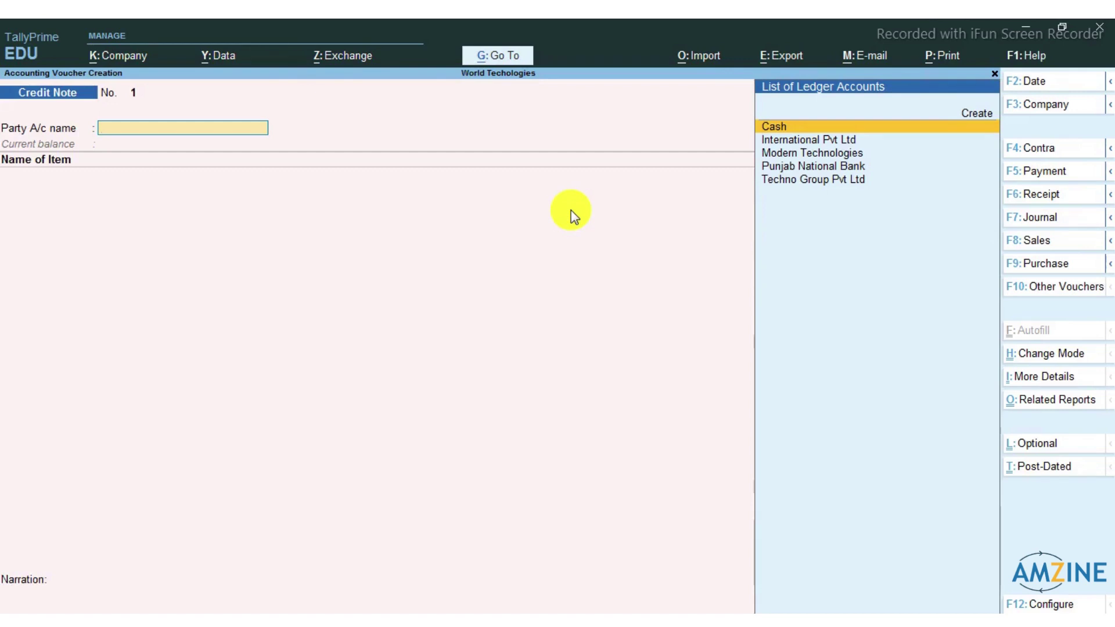
Set Modern Technologies as the party account, leaving the receipt and original invoice details blank and accepting the default party details
left_click(819, 156)
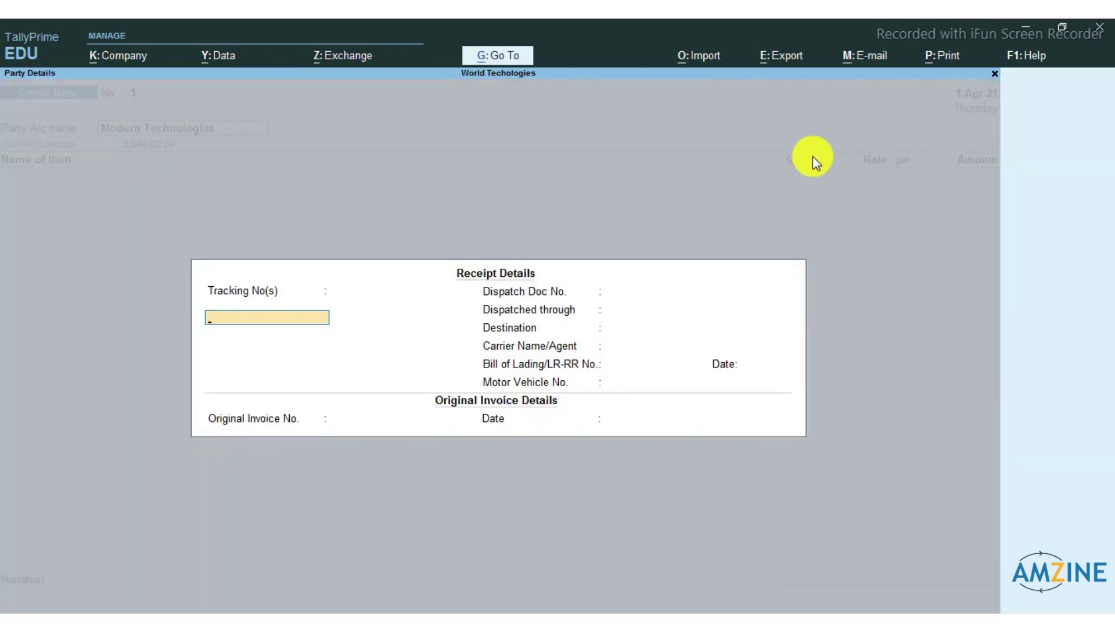
key("Return")
key("Return")
key("Return")
key("Return")
key("Return")
key("Return")
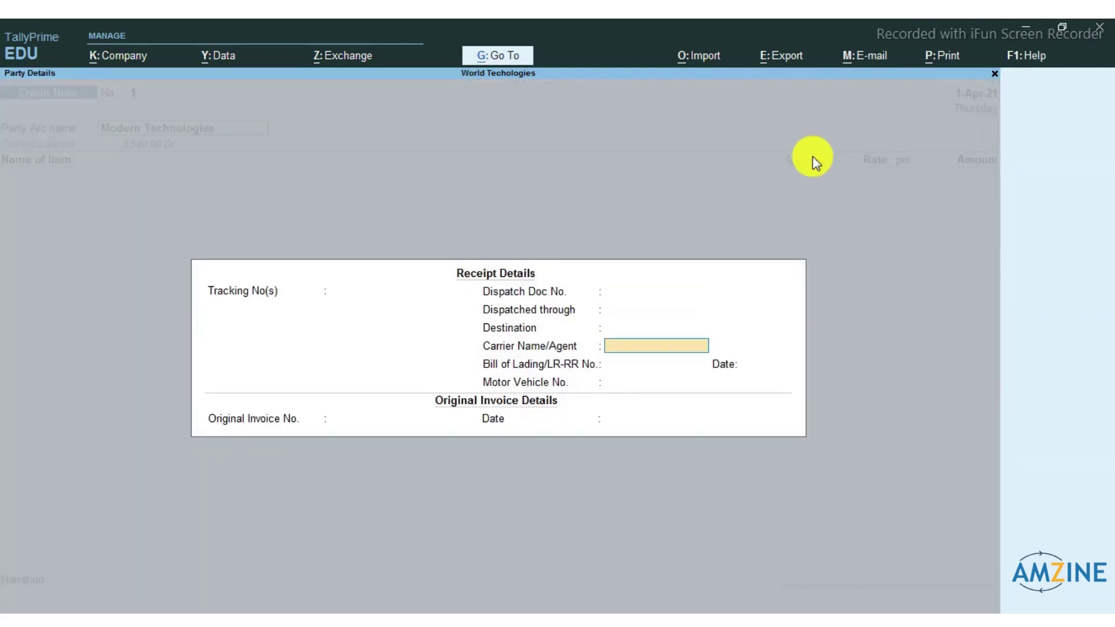
key("Return")
key("Return")
key("Return")
key("Return")
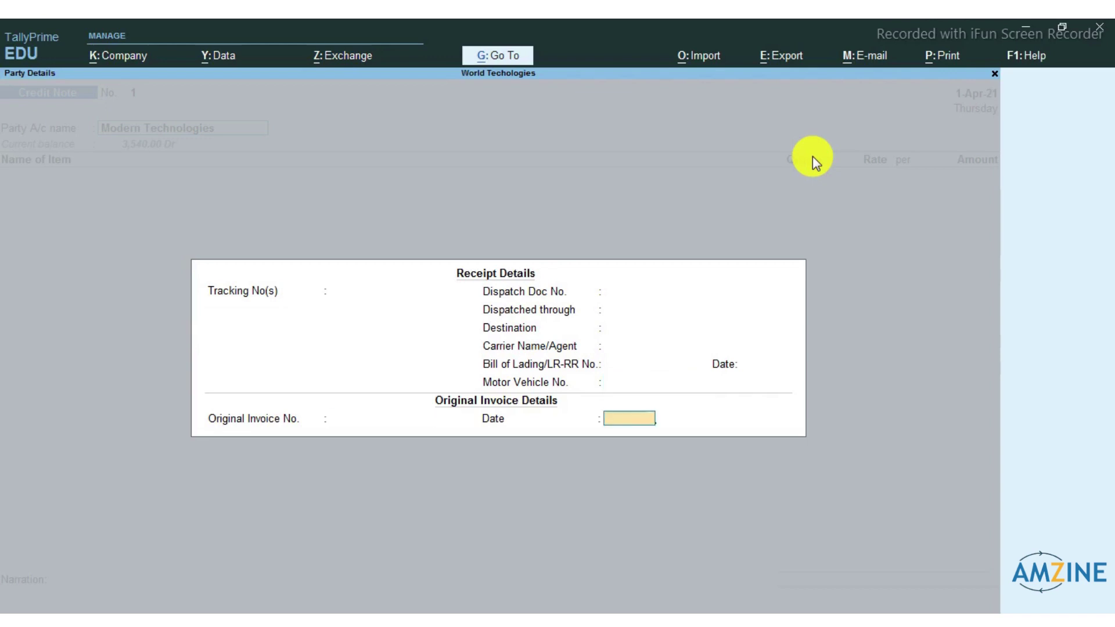
key("Return")
key("Return")
key("Return")
key("Return")
key("Return")
key("Return")
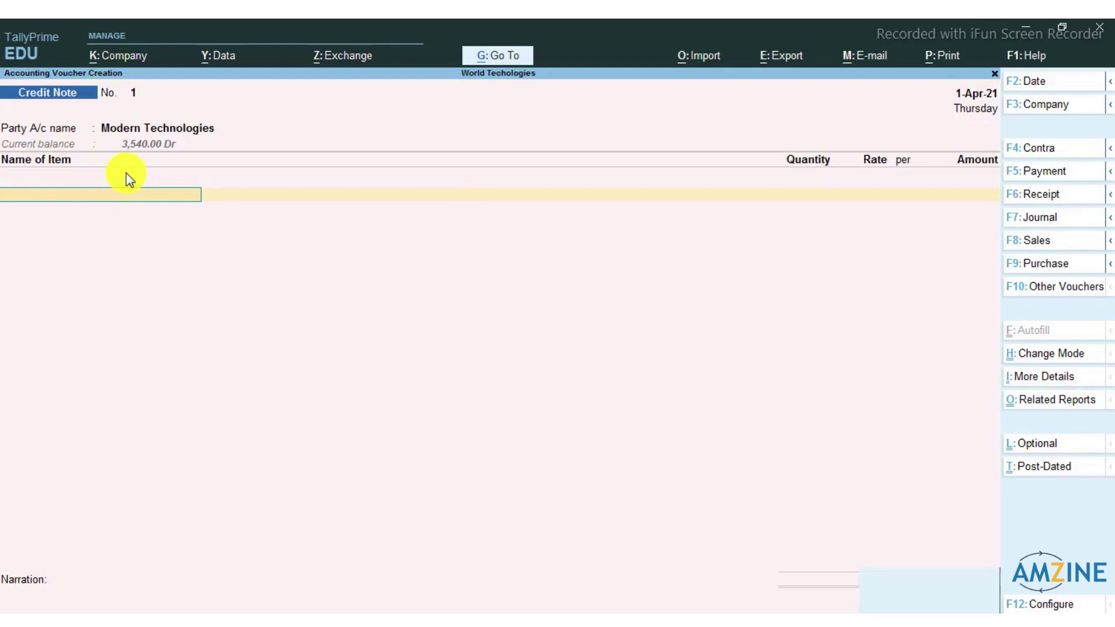
type("We")
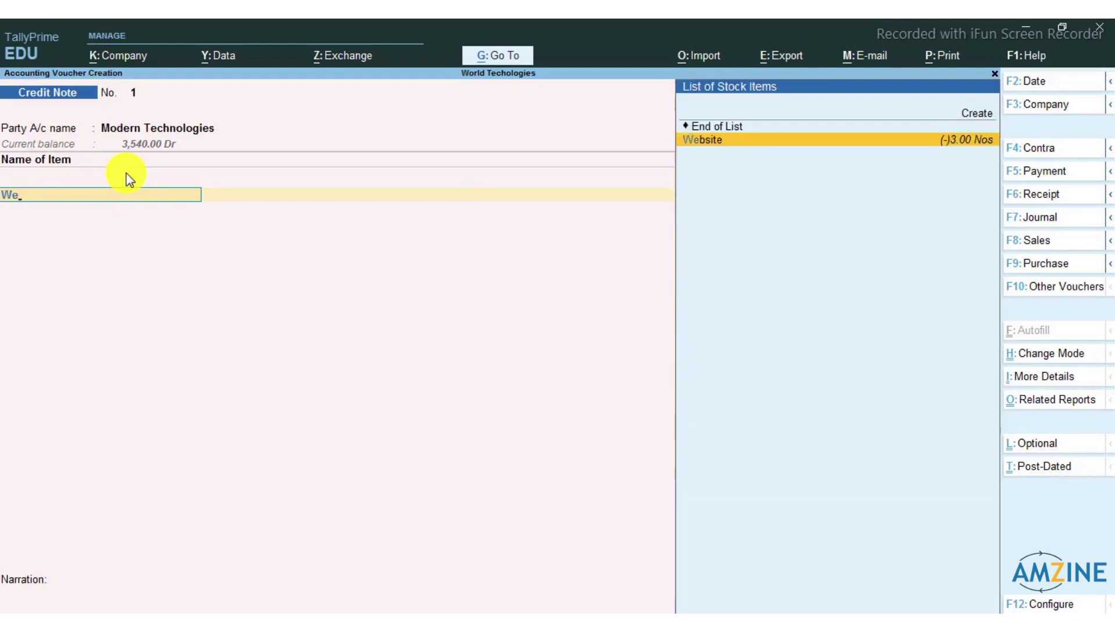
key("Return")
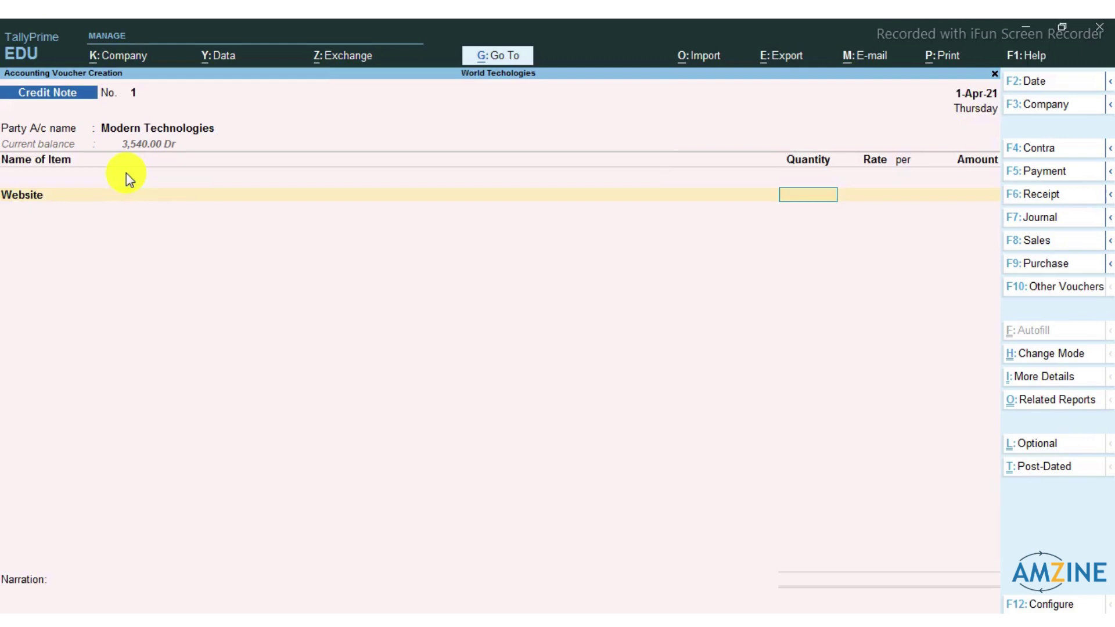
type("1")
key("Return")
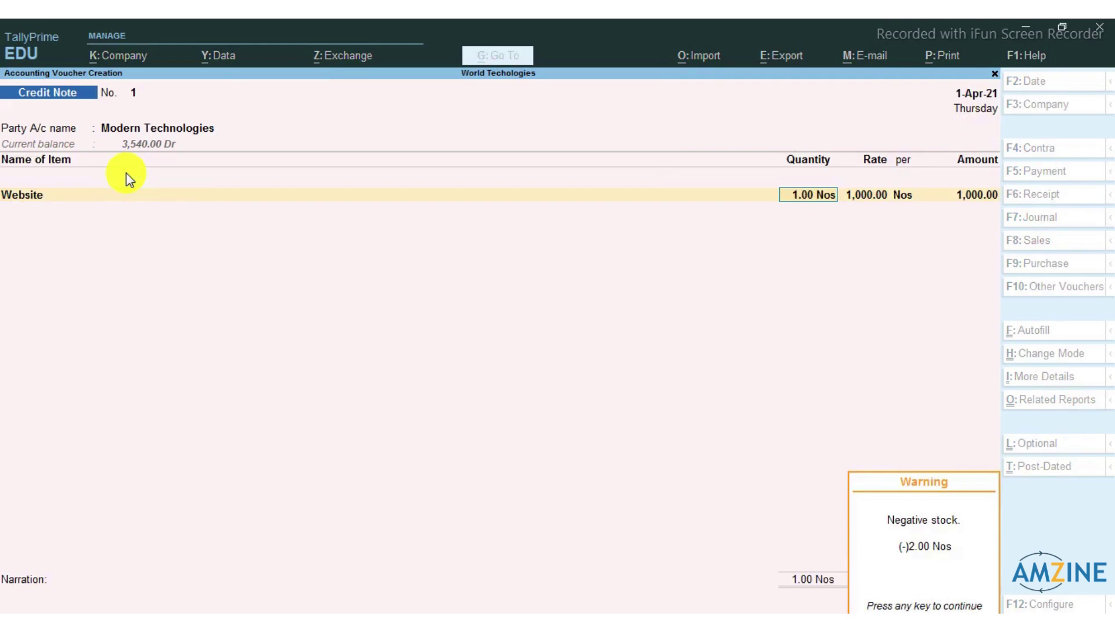
key("Return")
key("Return")
key("Return")
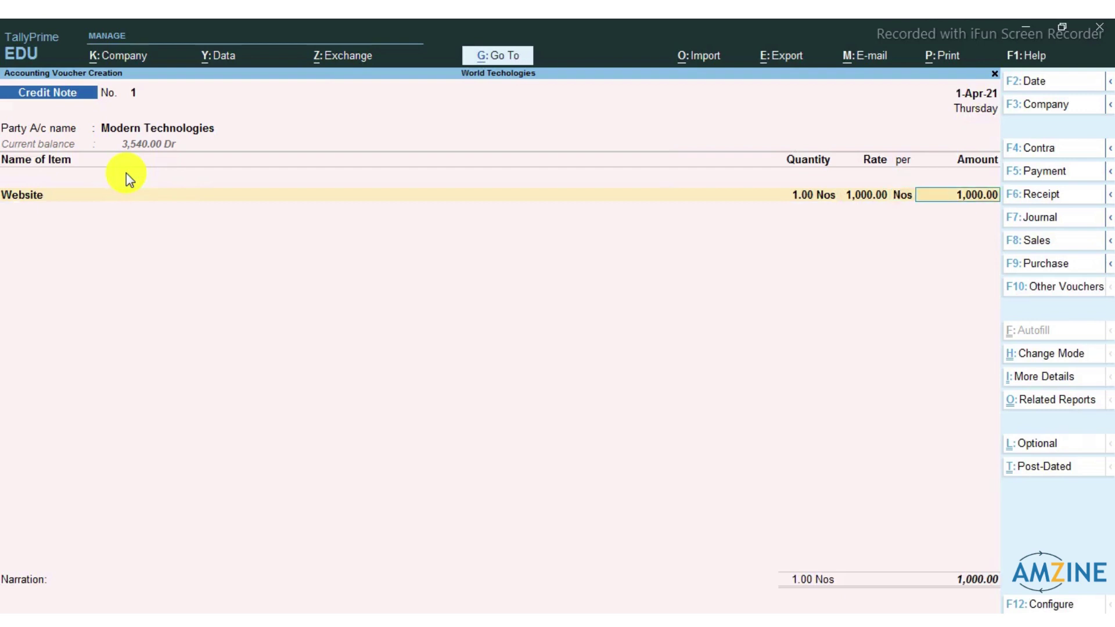
key("Return")
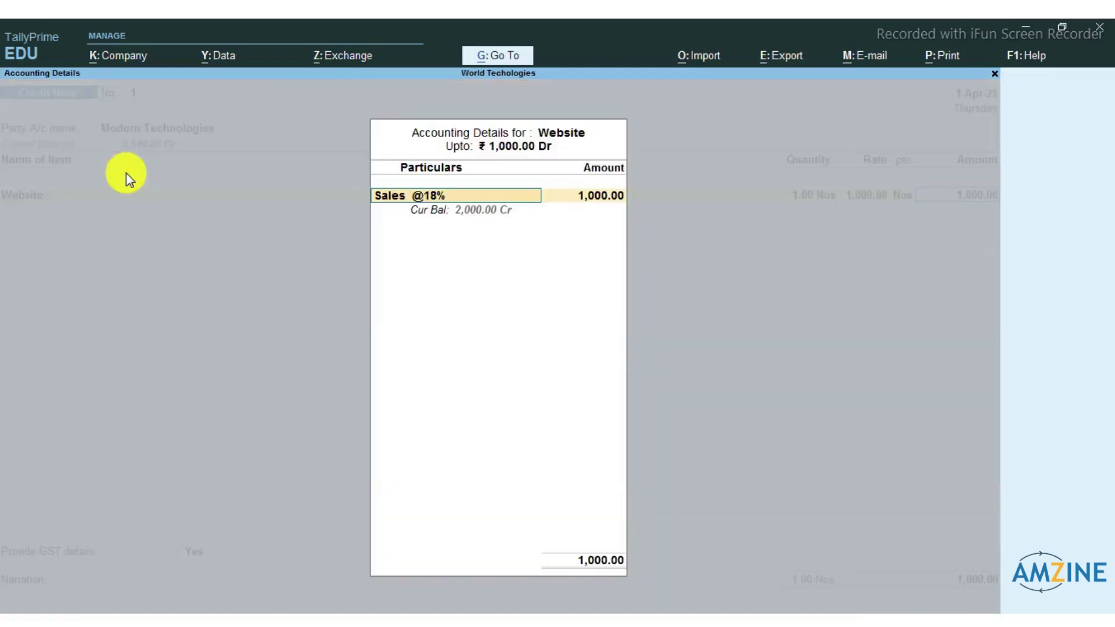
key("Return")
key("Return")
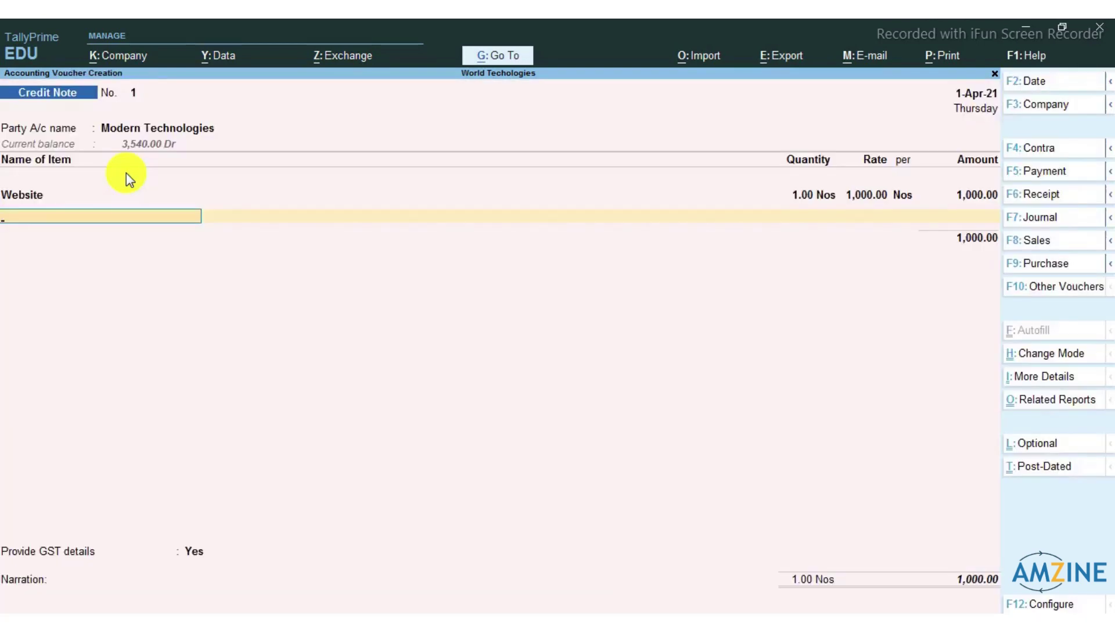
key("Return")
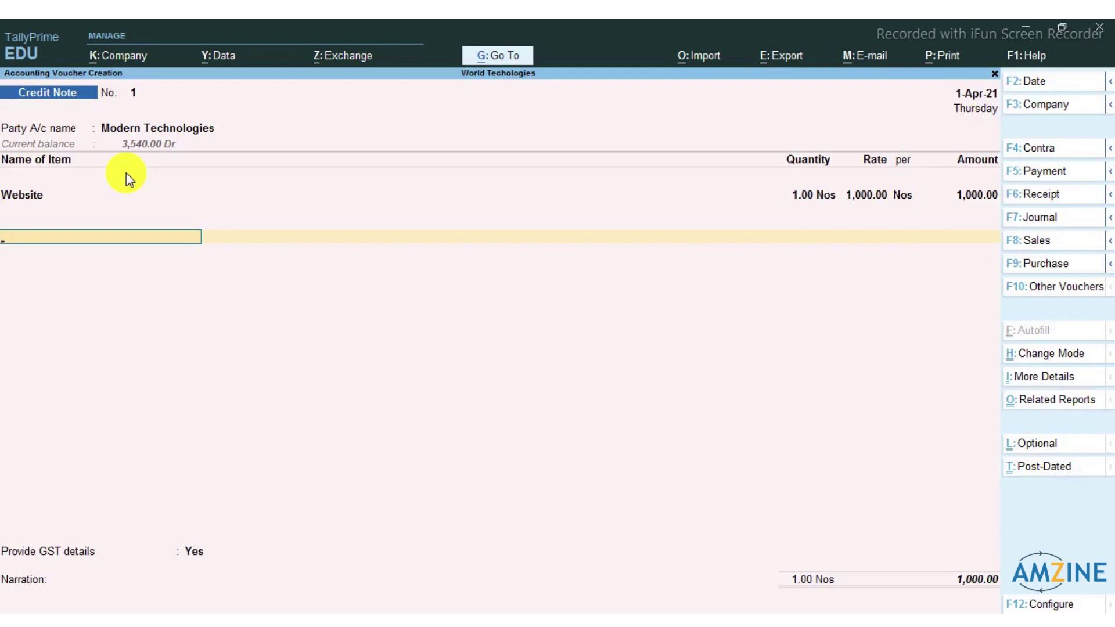
Add the Cgst and Sgst tax ledgers below the item with their calculated amounts and no ledger description
type("Cgst")
key("Return")
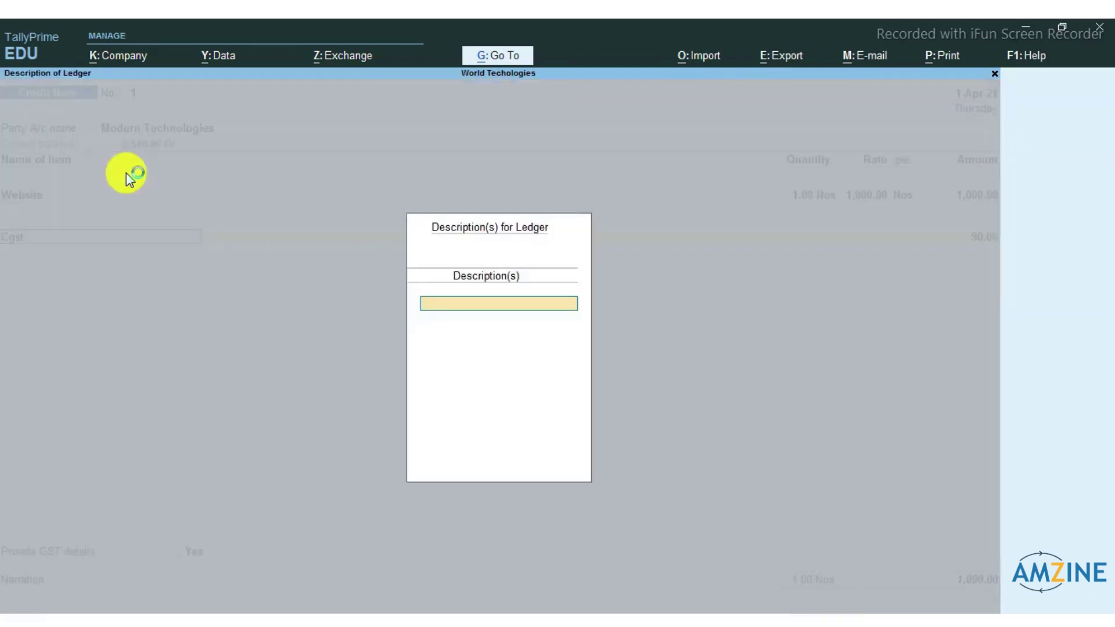
key("Return")
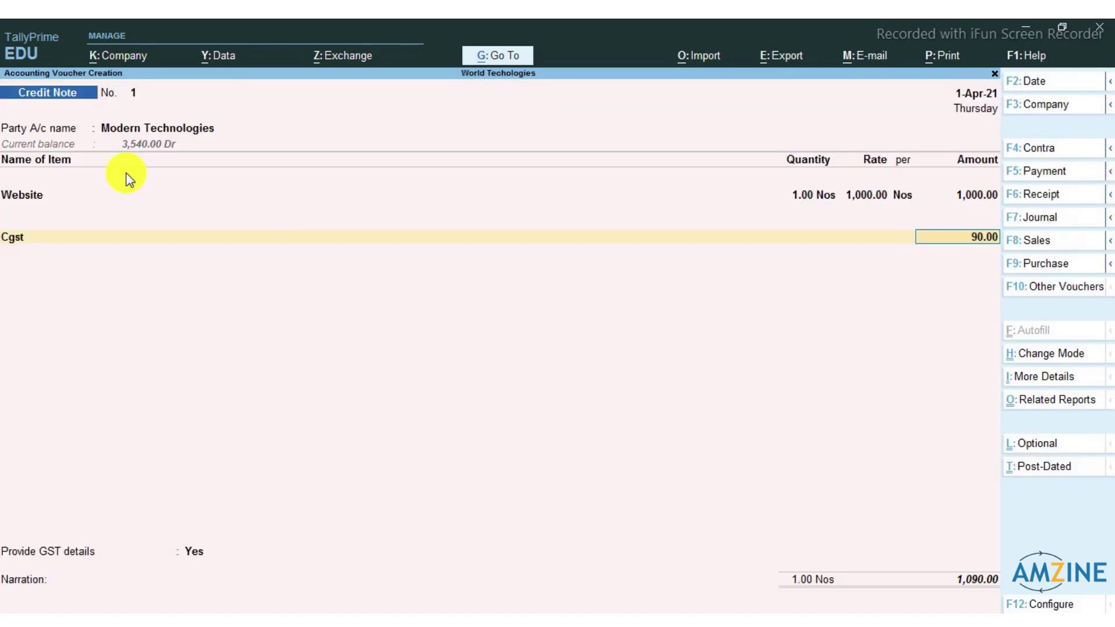
key("Return")
type("Sgst")
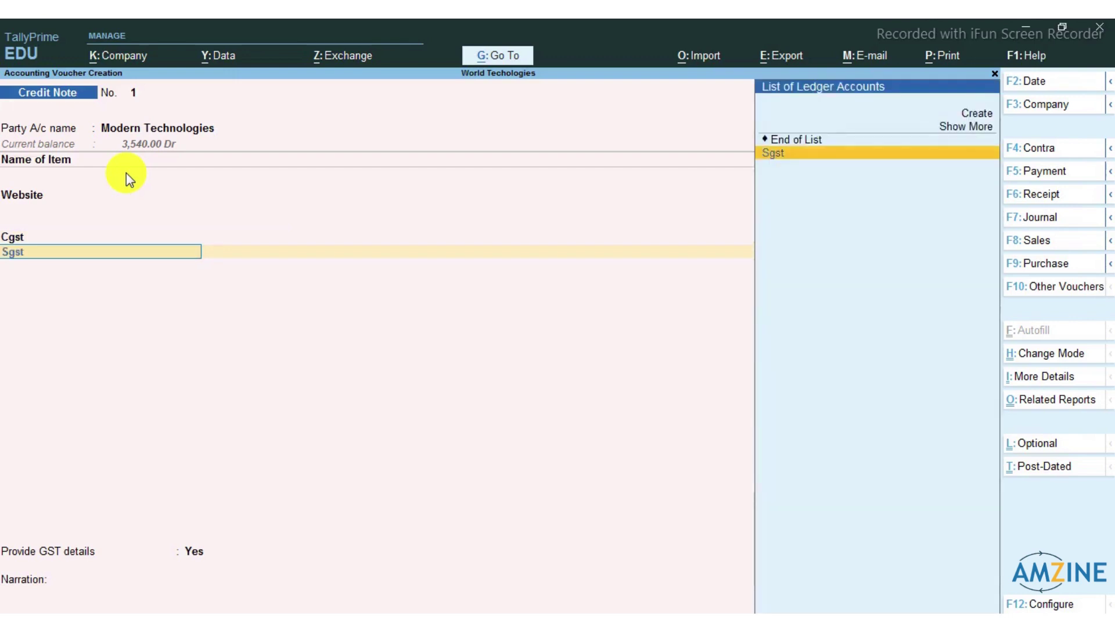
key("Return")
key("Return")
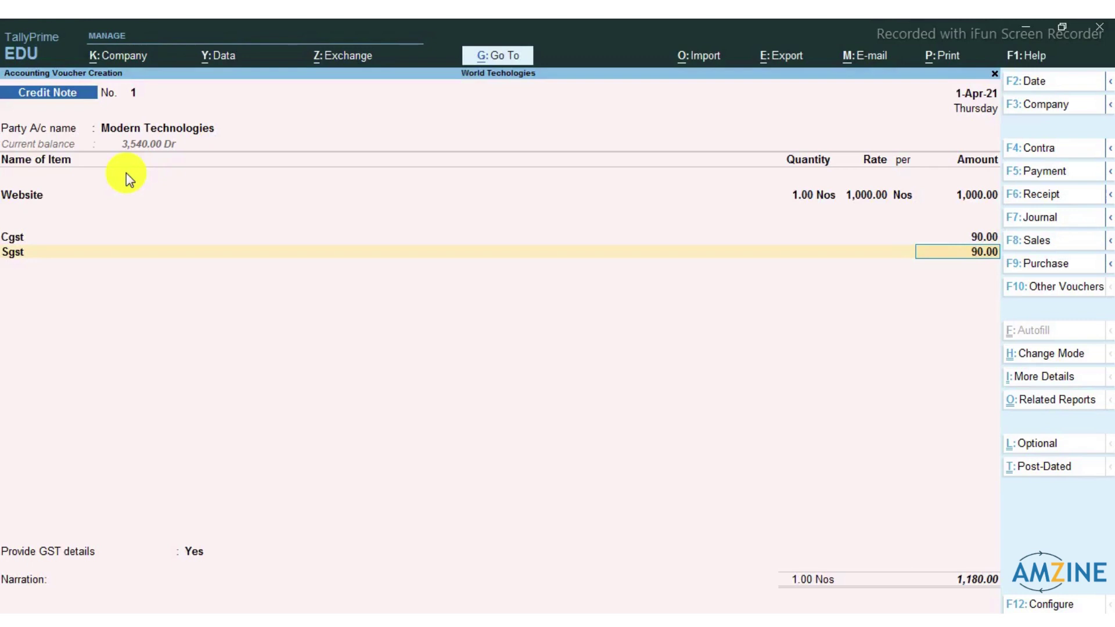
key("Return")
key("Return")
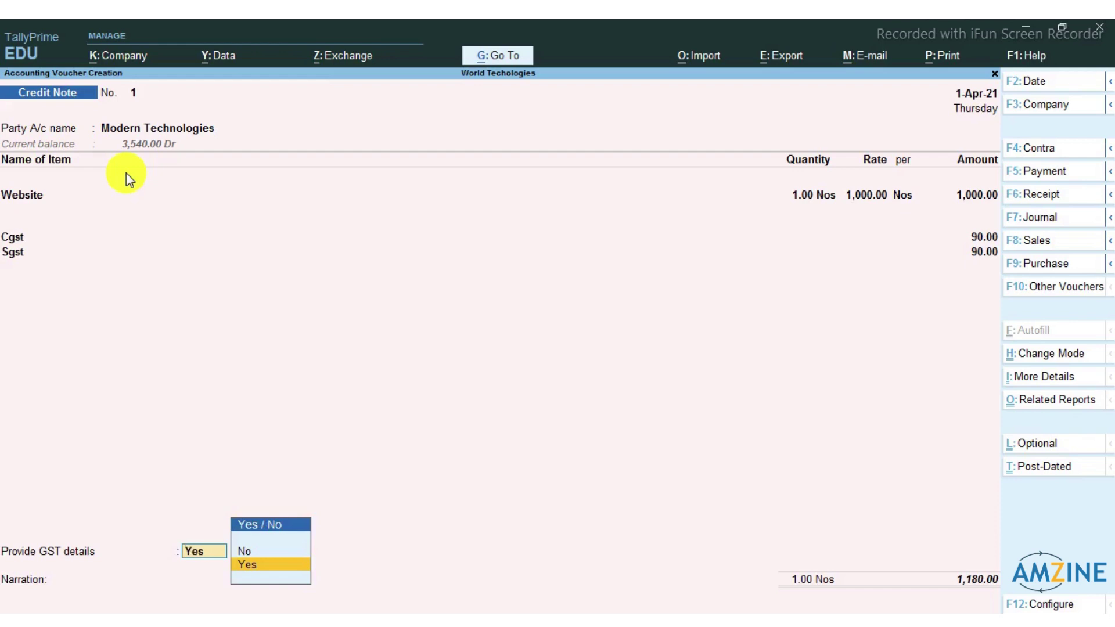
Set Provide GST details to No, leave the narration blank, and save the credit note
key("Up")
key("Return")
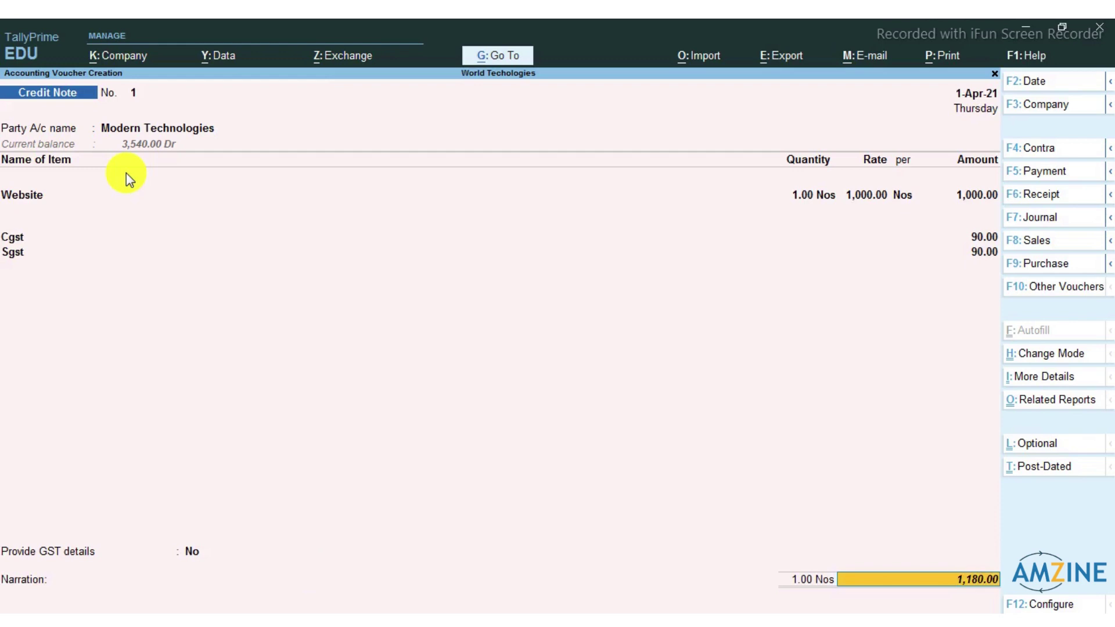
key("Return")
key("Return")
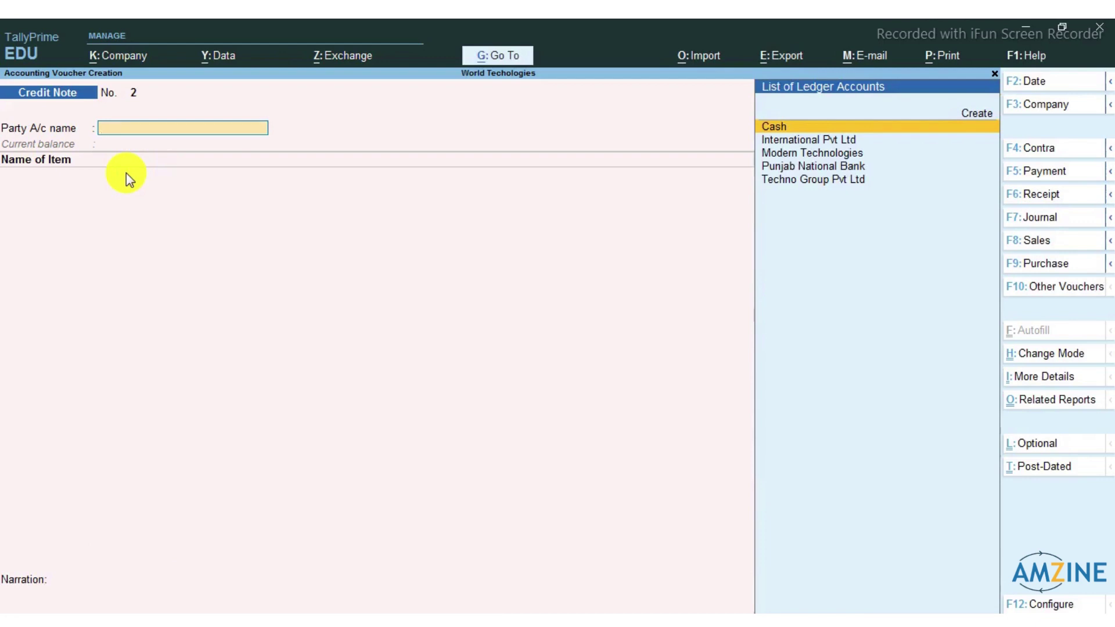
Quit voucher entry and open the Day Book to examine the Modern Technologies sales entry alongside the credit note
key("Escape")
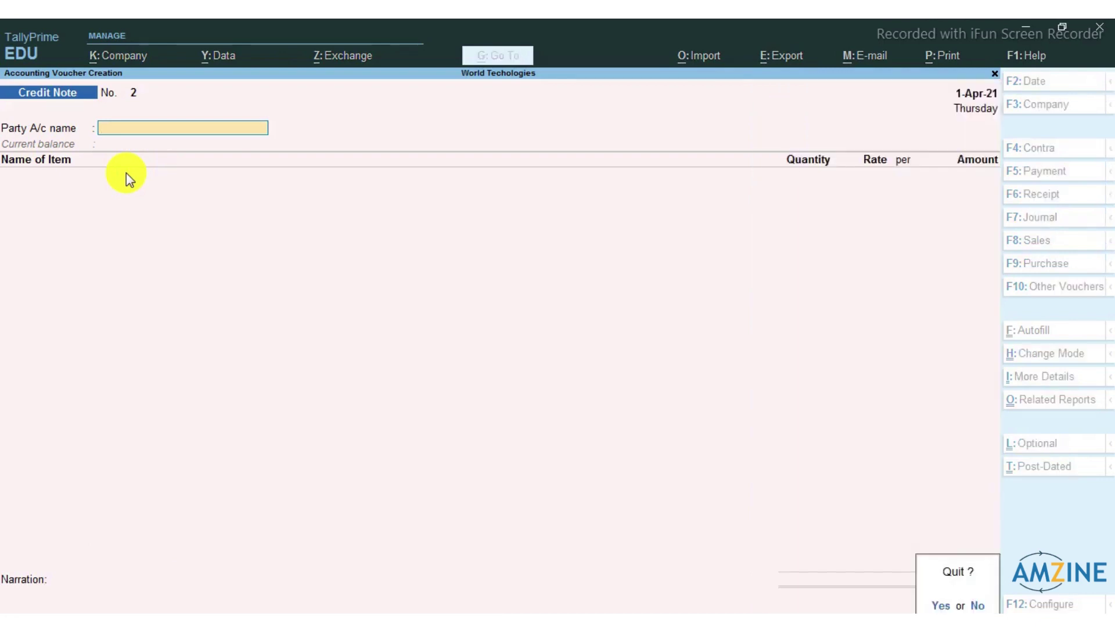
key("y")
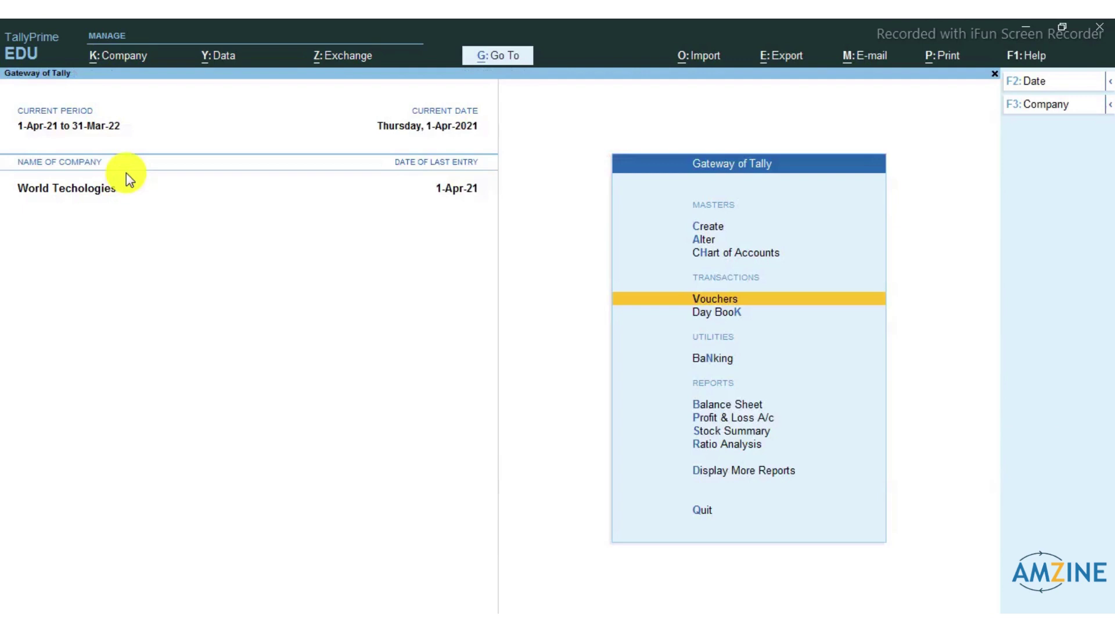
left_click(726, 313)
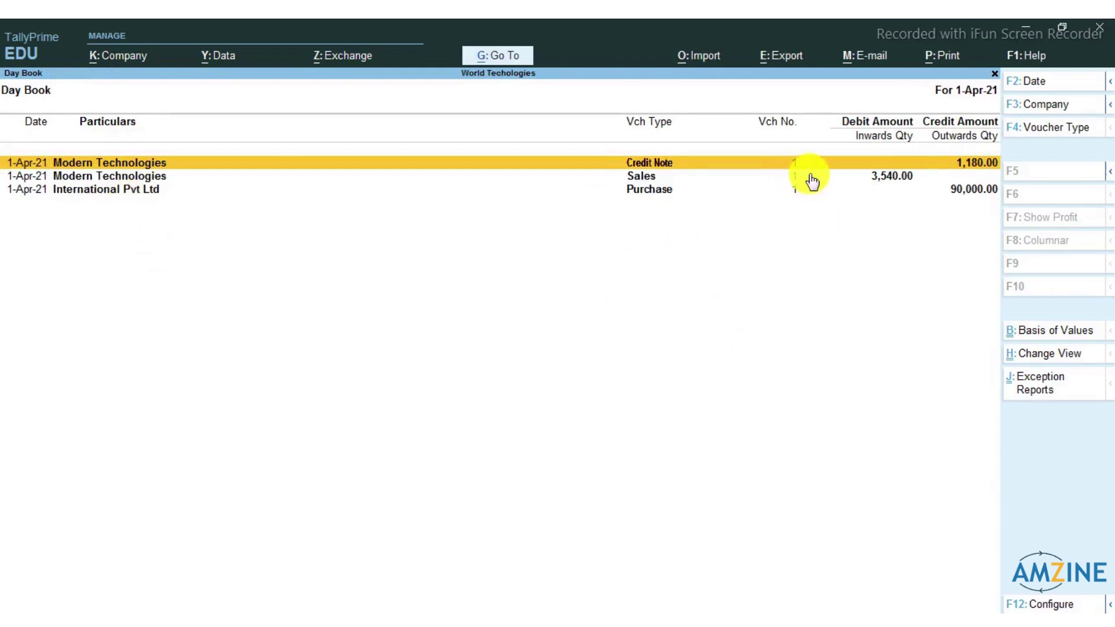
left_click(892, 180)
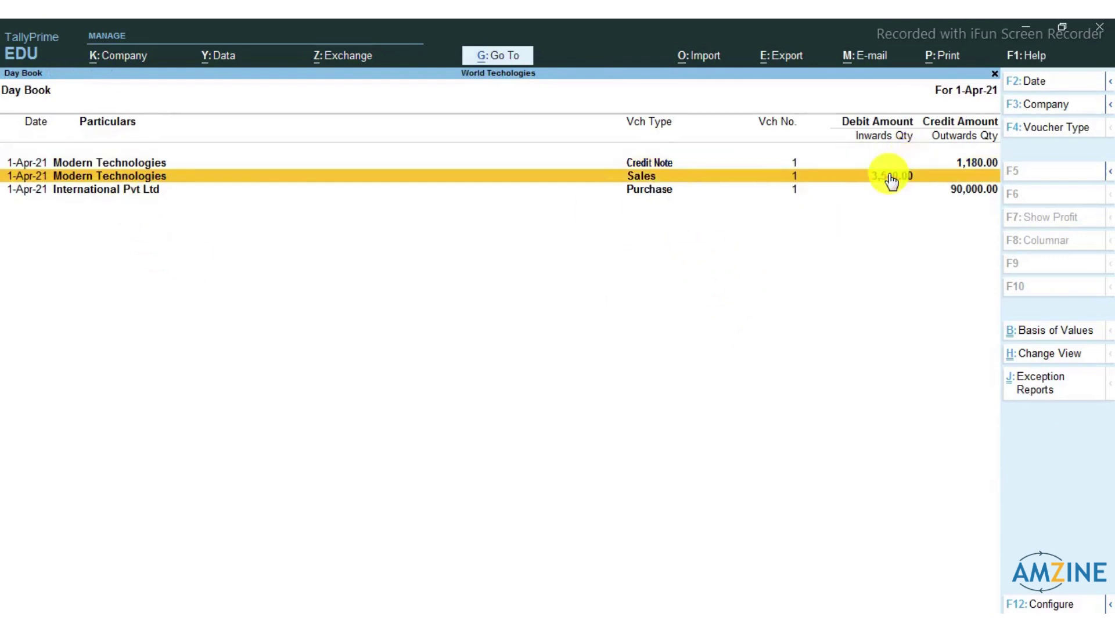